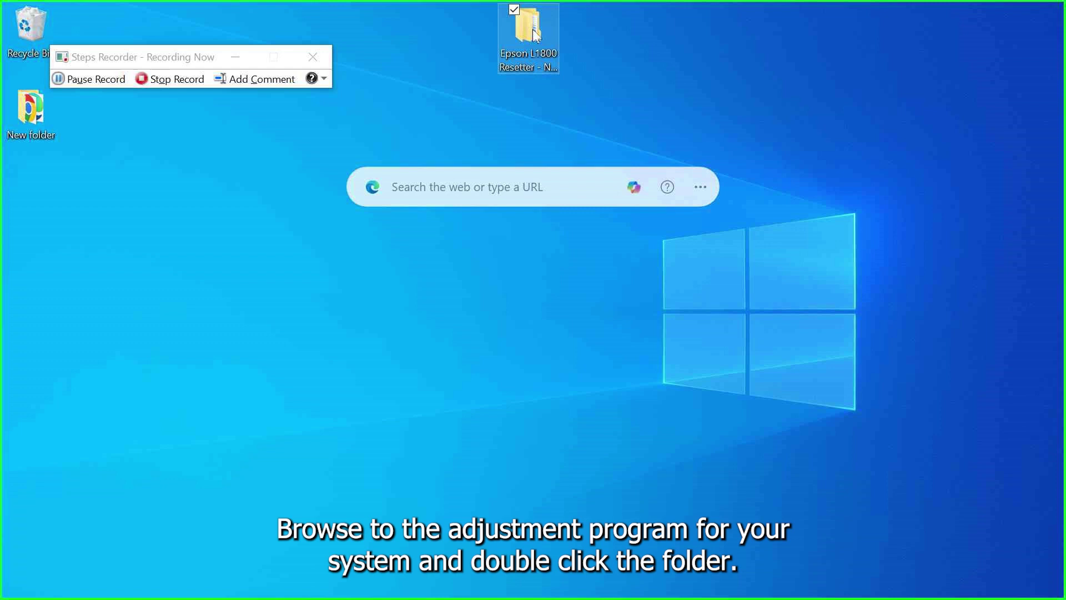
# Launch AdjProg.exe from the Epson L1800 Resetter folder on the desktop
pyautogui.doubleClick(530, 28)
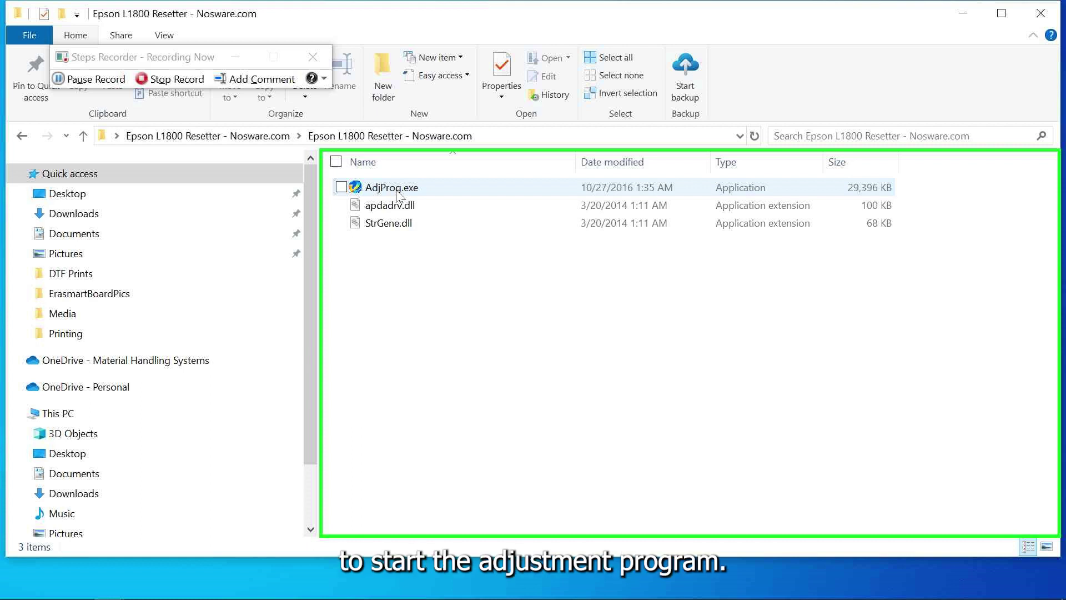
pyautogui.doubleClick(398, 189)
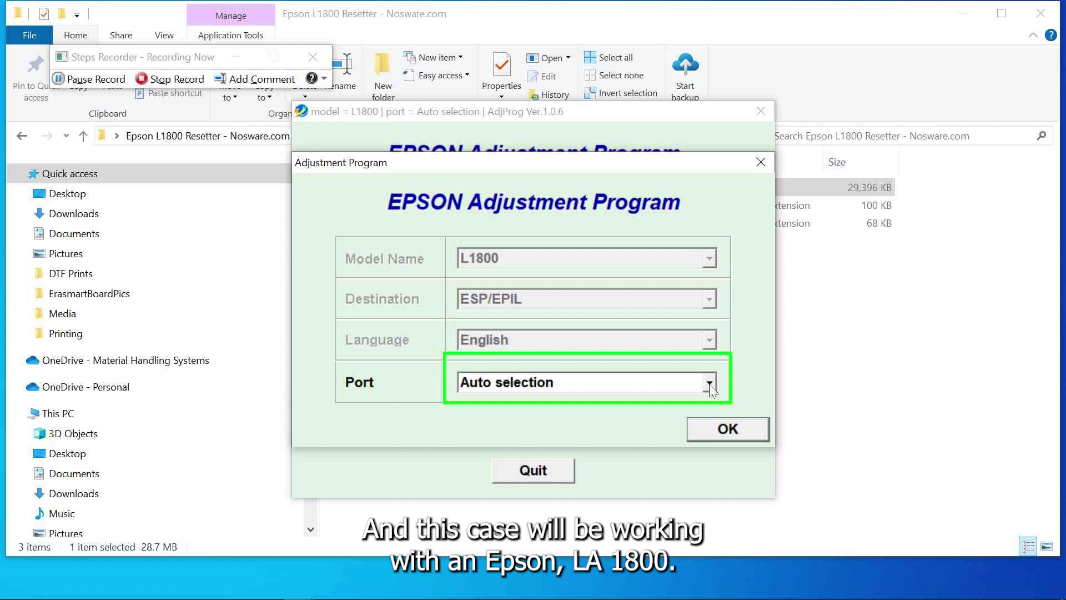
# Set the port to USB007 (L1800 Series) and confirm the L1800 model settings
pyautogui.click(710, 383)
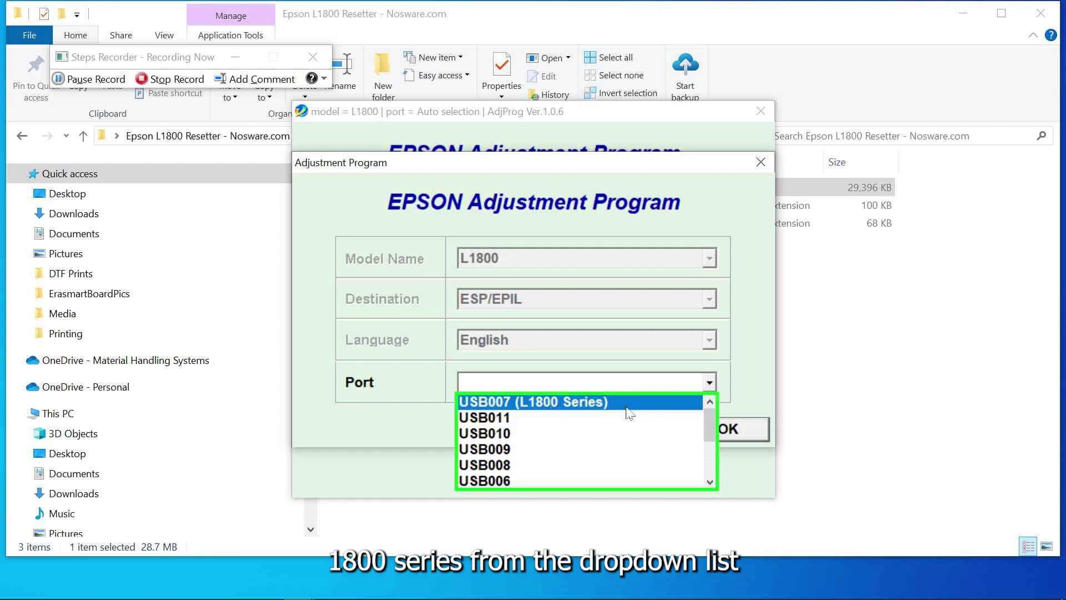
pyautogui.click(627, 404)
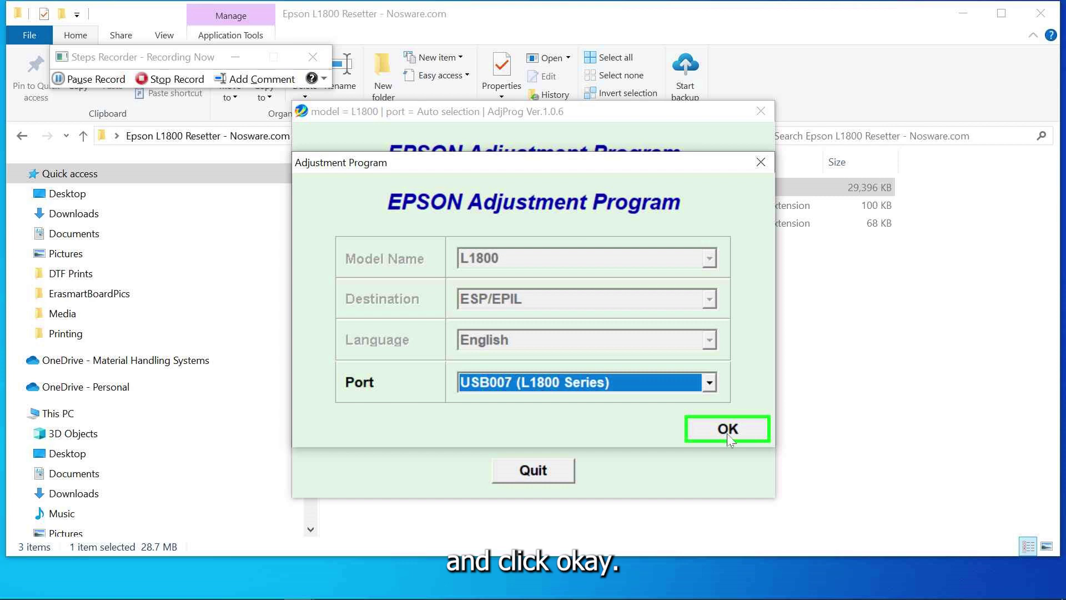
pyautogui.click(728, 428)
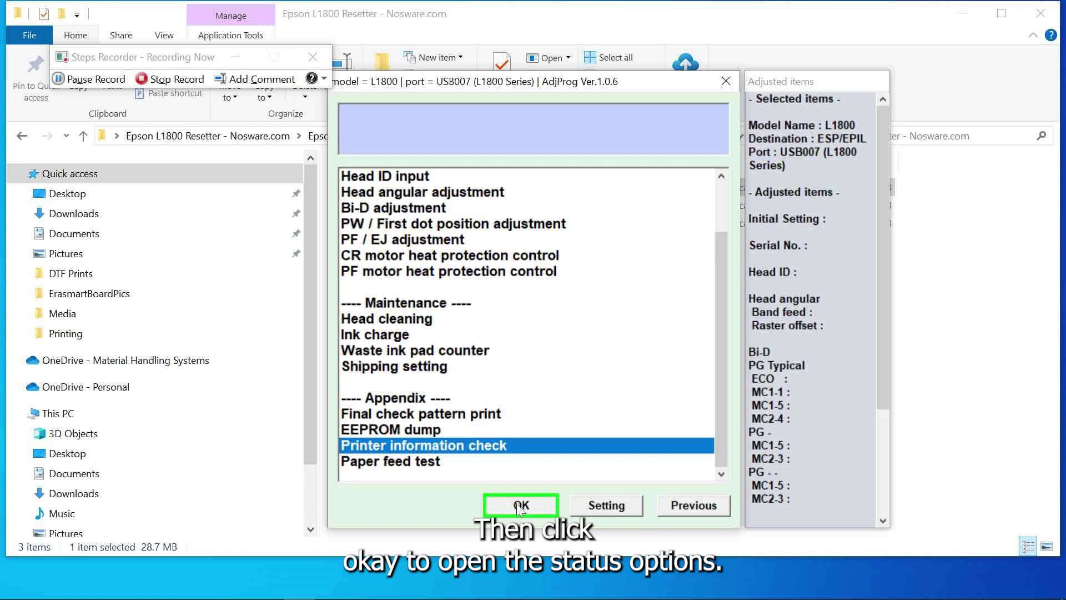
# Open Printer information check from the Appendix section
pyautogui.click(519, 508)
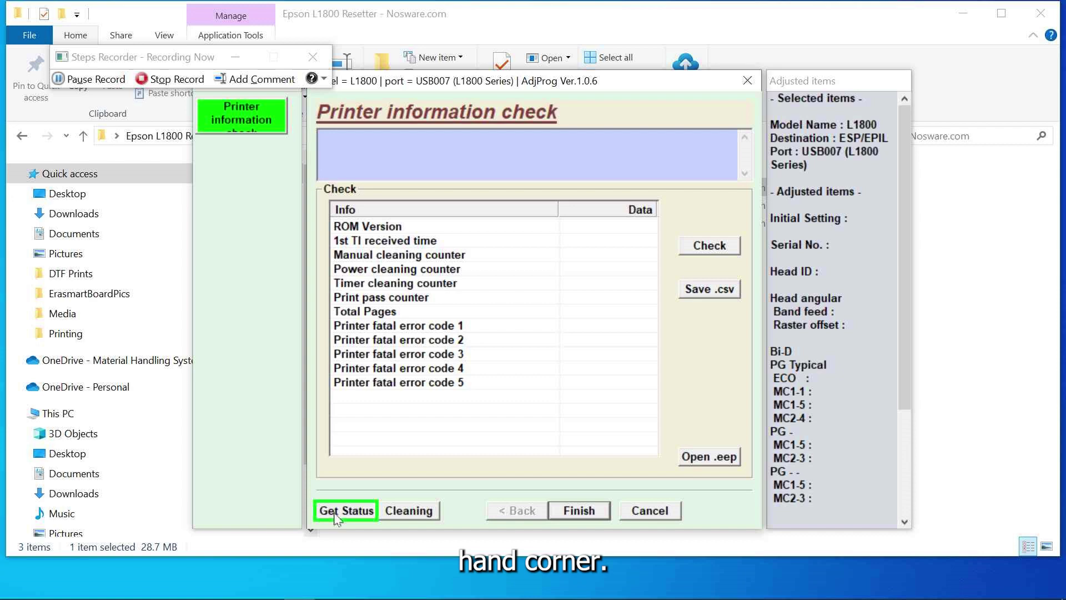
# Get the printer status, dismiss the fatal error message, and read fatal error codes 0A H
pyautogui.click(337, 512)
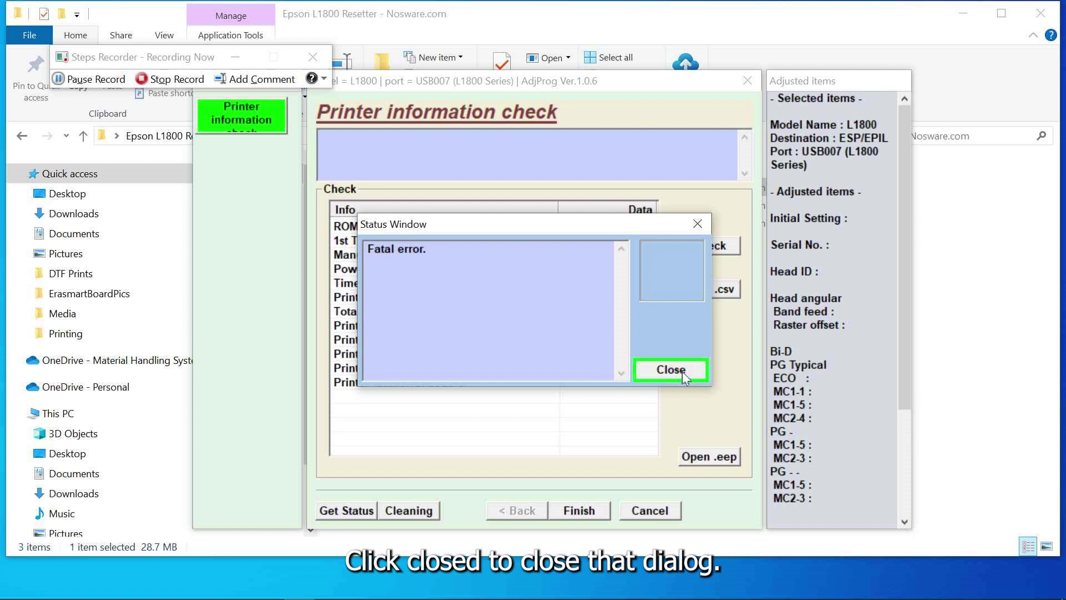
pyautogui.click(685, 376)
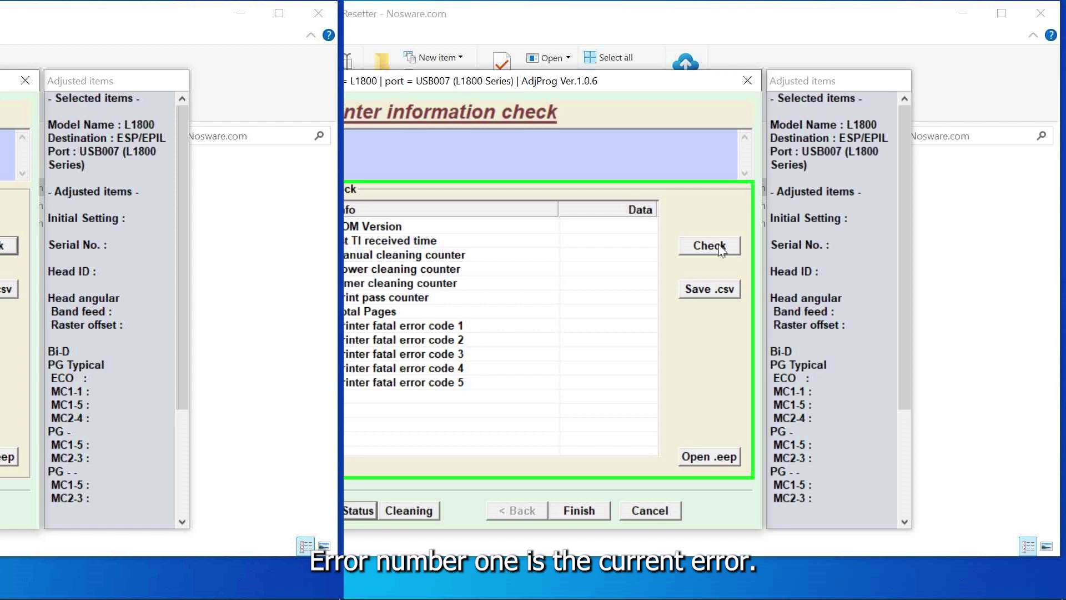
pyautogui.click(719, 248)
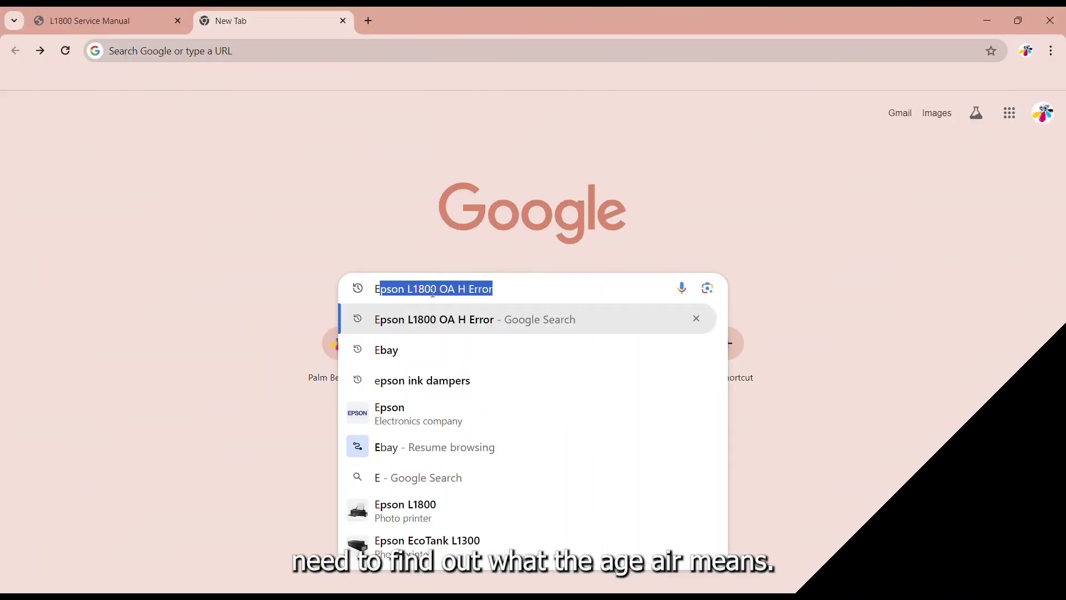
# Google 'Epson L1800 OAH Error' and scroll to the BCH Technologies result
pyautogui.write('pson ')
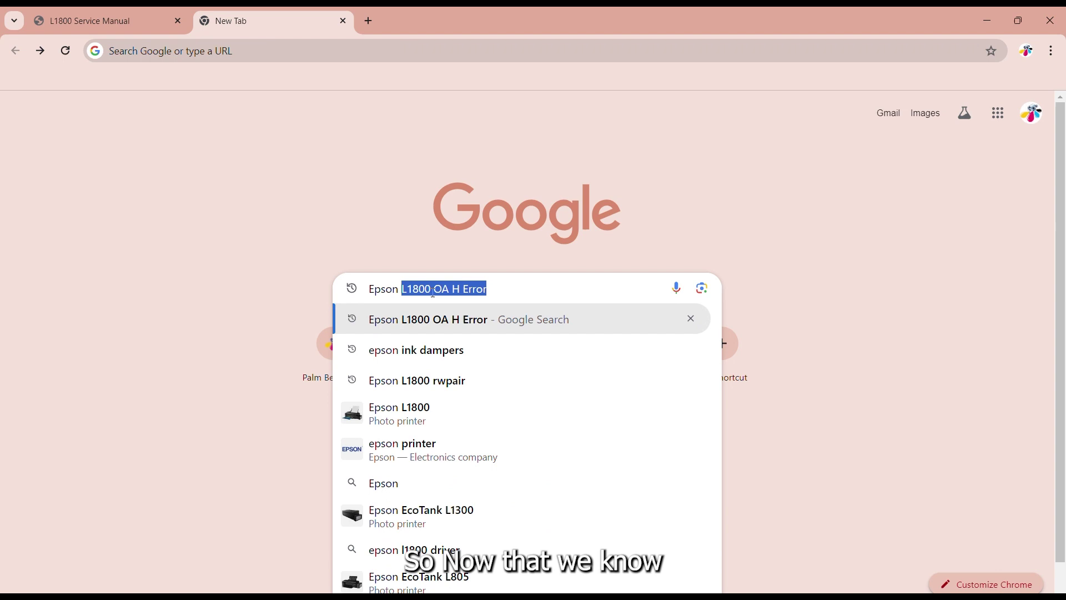
pyautogui.write('L17')
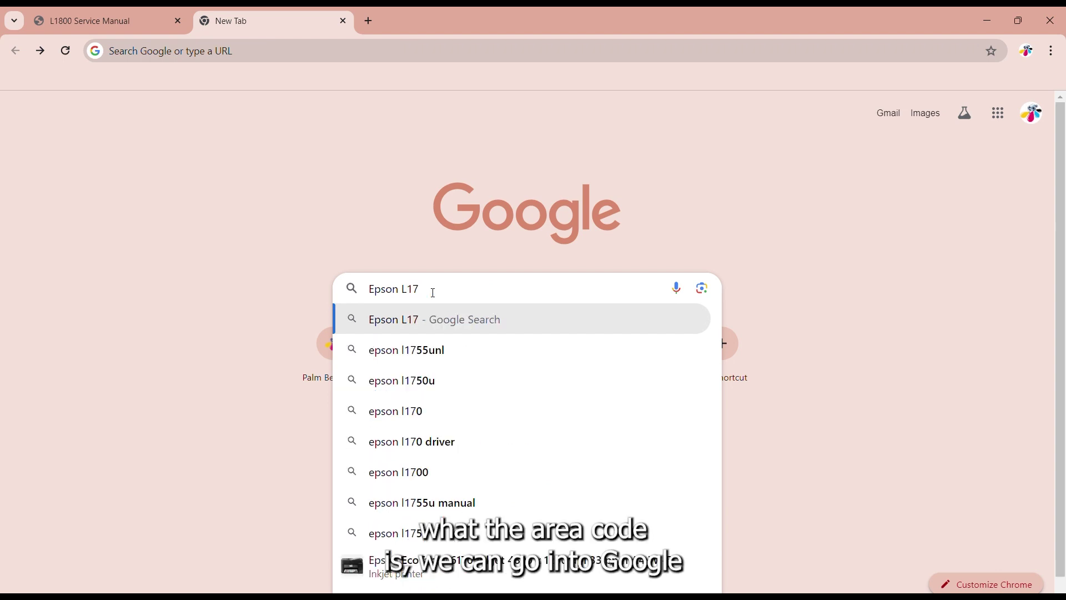
pyautogui.press('BackSpace')
pyautogui.write('800')
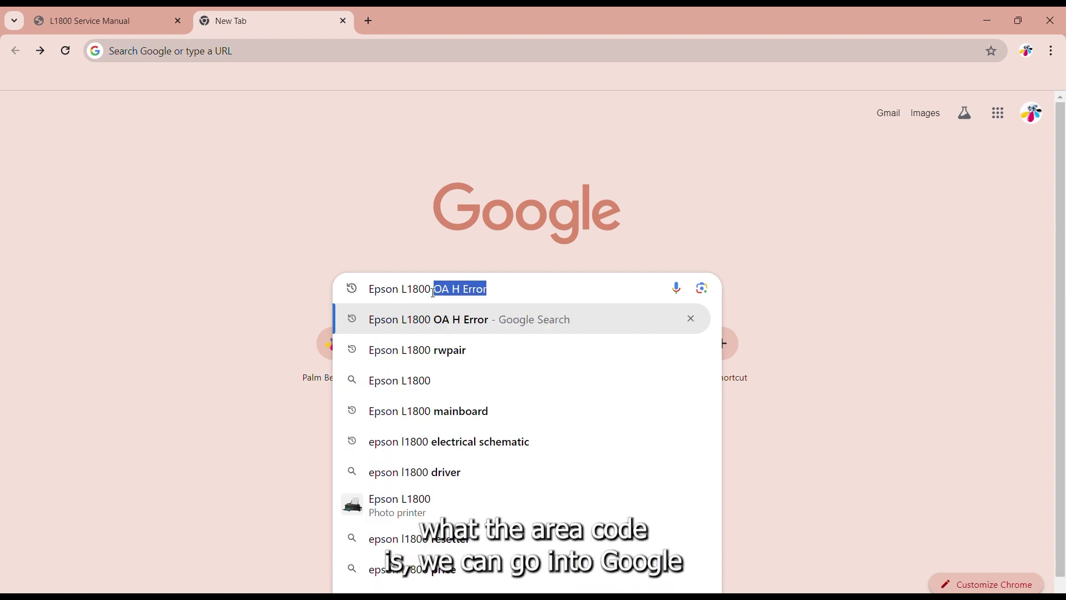
pyautogui.write(' OAH')
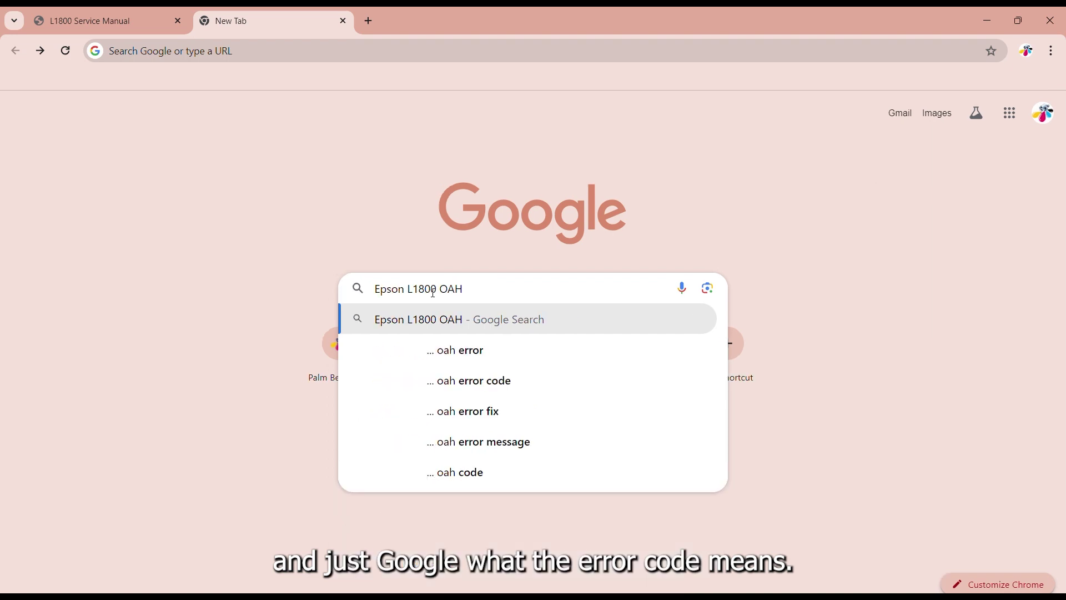
pyautogui.write(' Error')
pyautogui.press('Return')
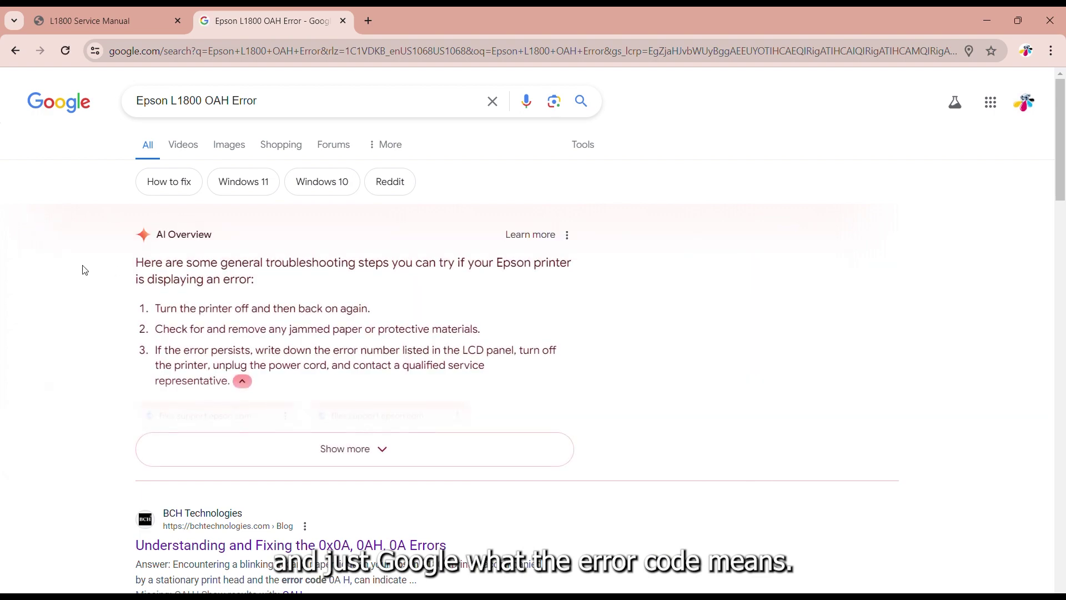
pyautogui.scroll(-5, 105, 283)
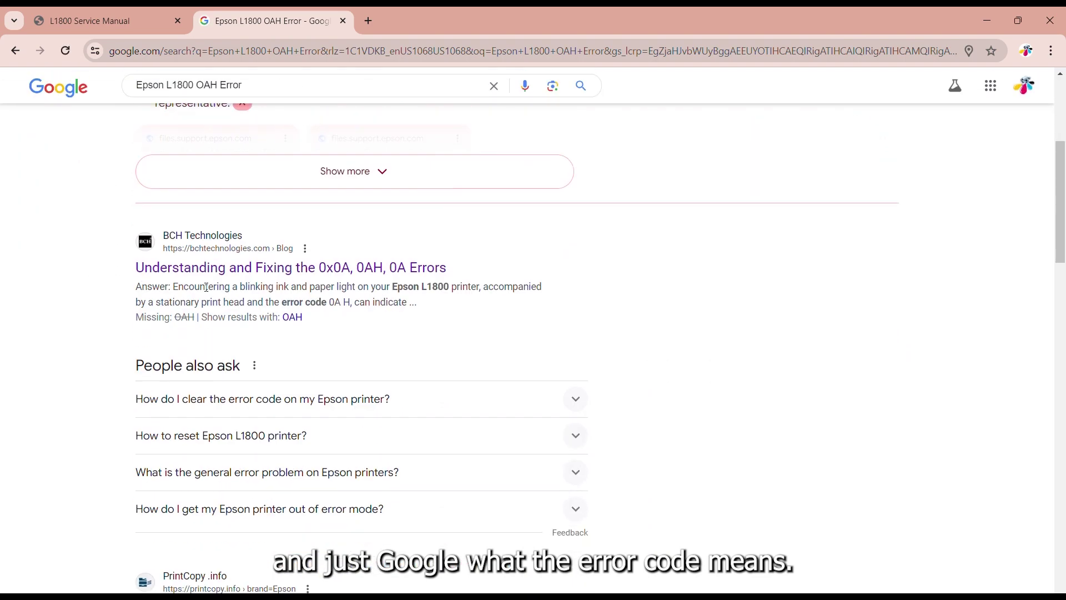
# Open the BCH article and highlight the CR Motor Failure and Physical Obstructions causes
pyautogui.click(206, 269)
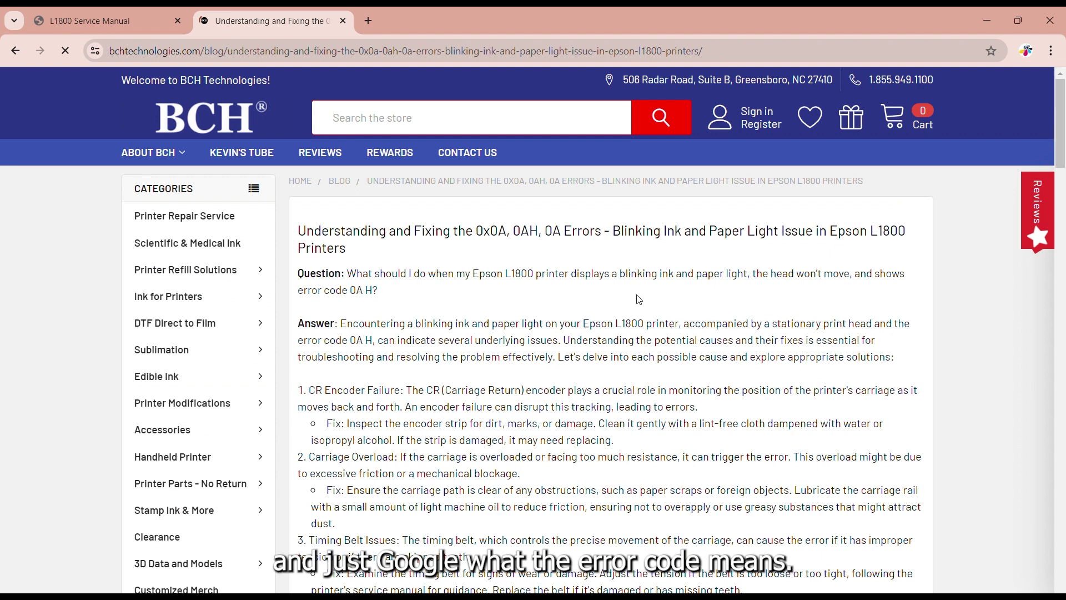
pyautogui.scroll(-3, 626, 298)
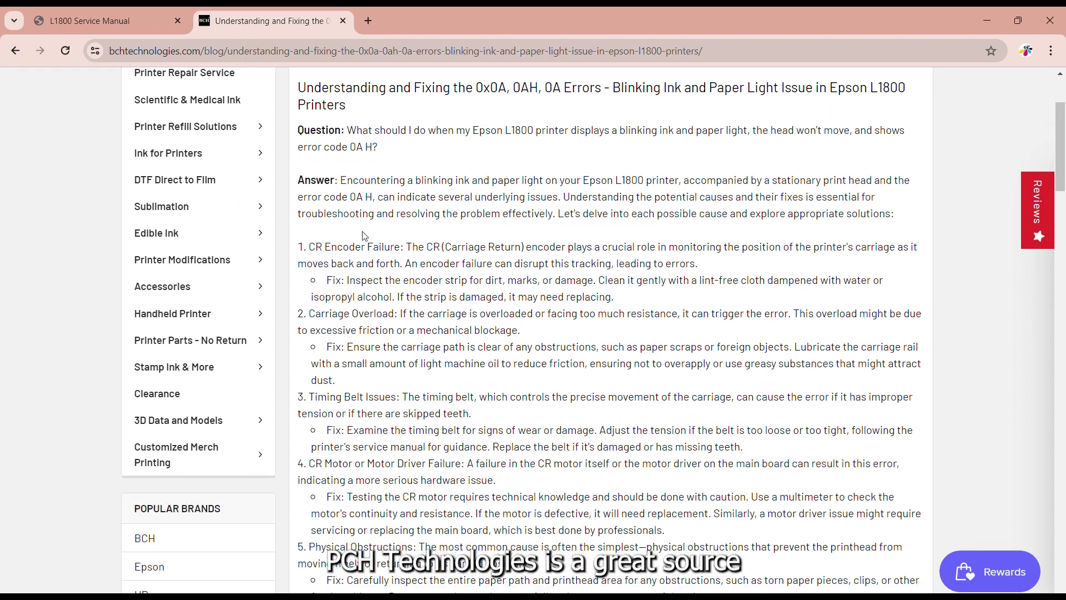
pyautogui.scroll(-3, 364, 236)
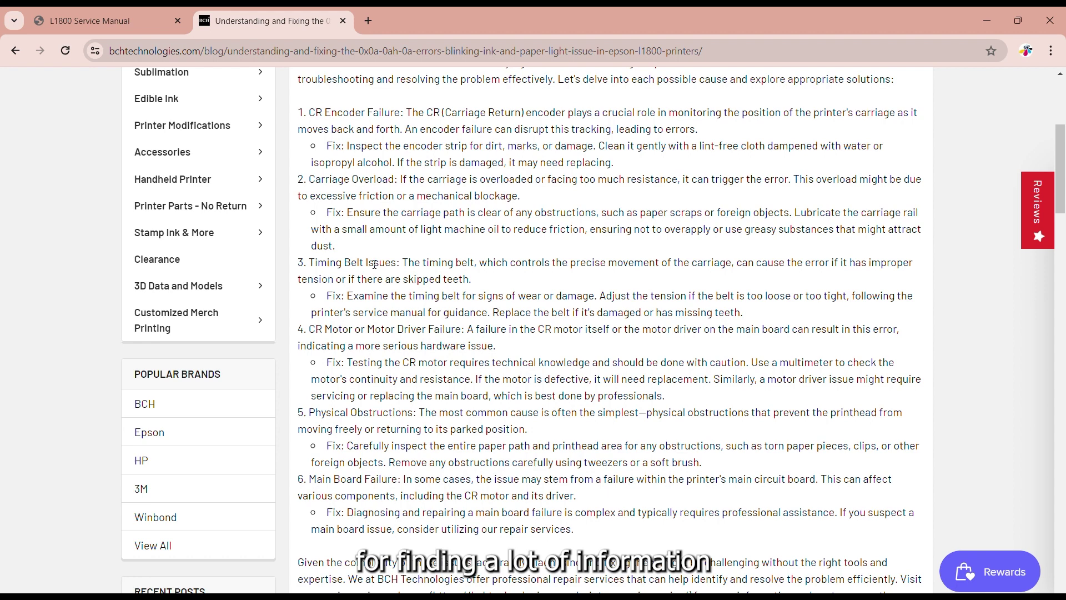
pyautogui.moveTo(342, 328); pyautogui.dragTo(473, 331)
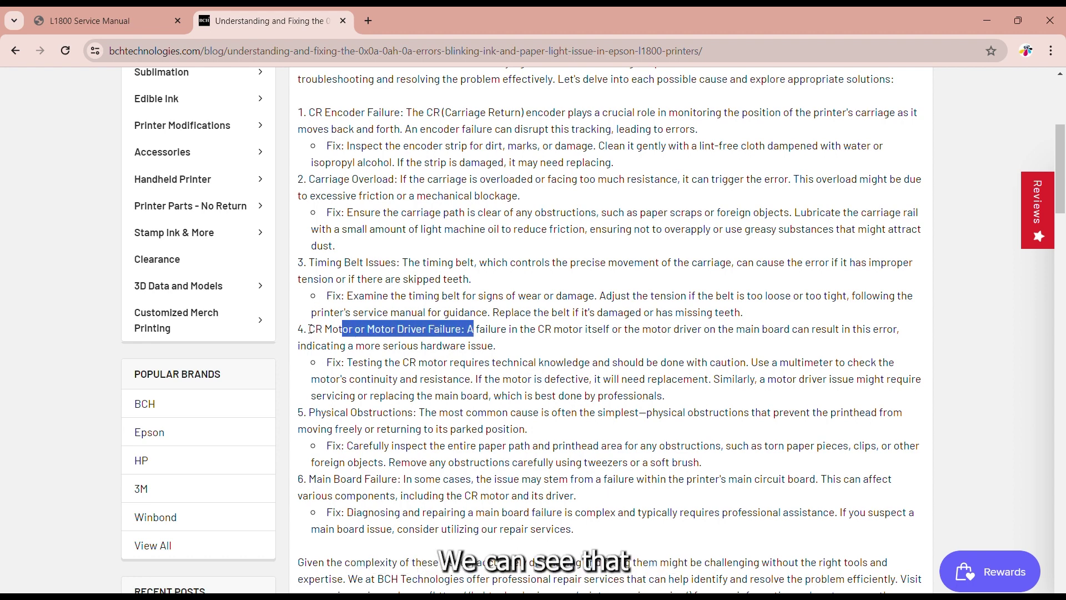
pyautogui.moveTo(311, 329); pyautogui.dragTo(458, 328)
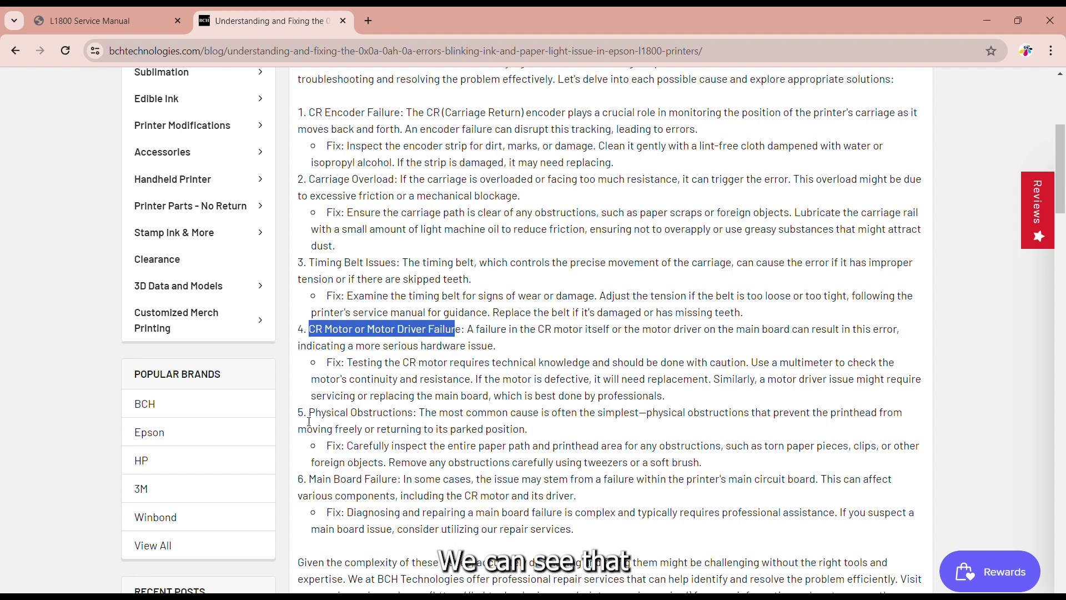
pyautogui.moveTo(309, 412); pyautogui.dragTo(437, 406)
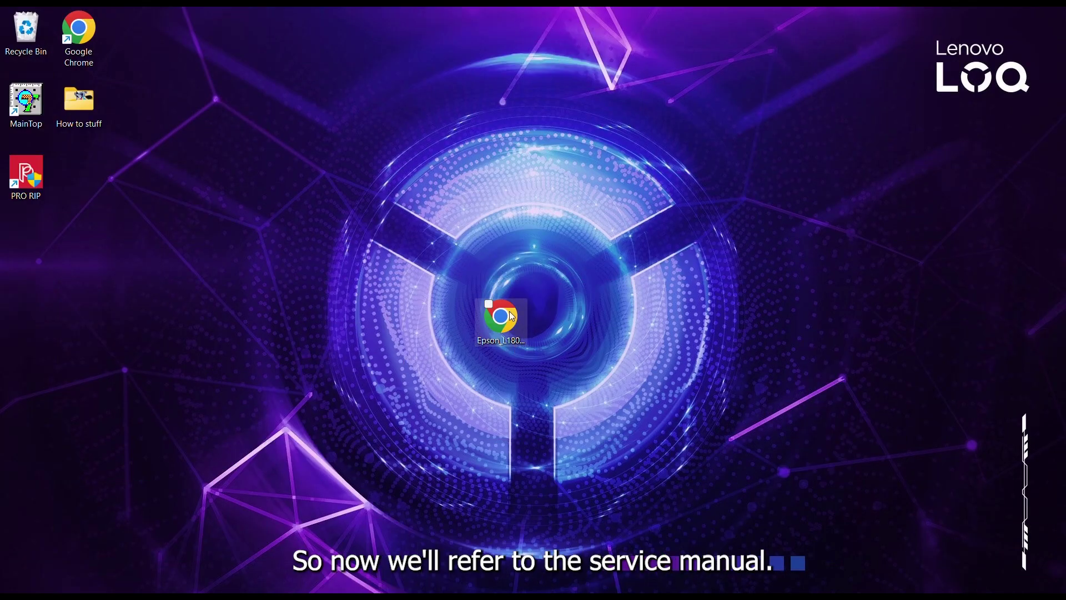
# Open the L1800 service manual PDF and jump via Troubleshooting to page 13's error table
pyautogui.doubleClick(510, 315)
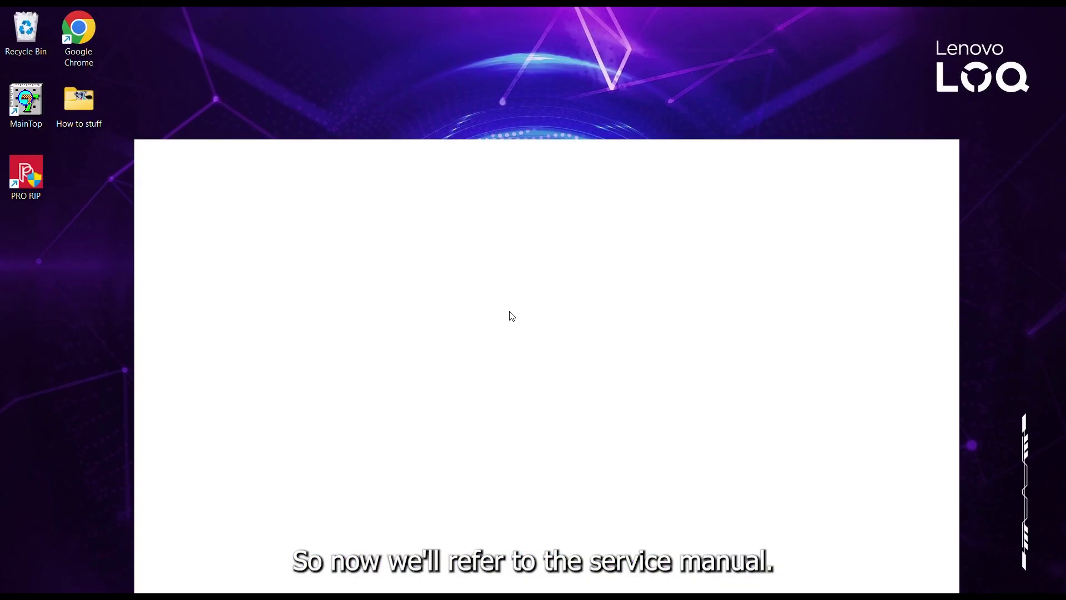
pyautogui.scroll(-10, 464, 261)
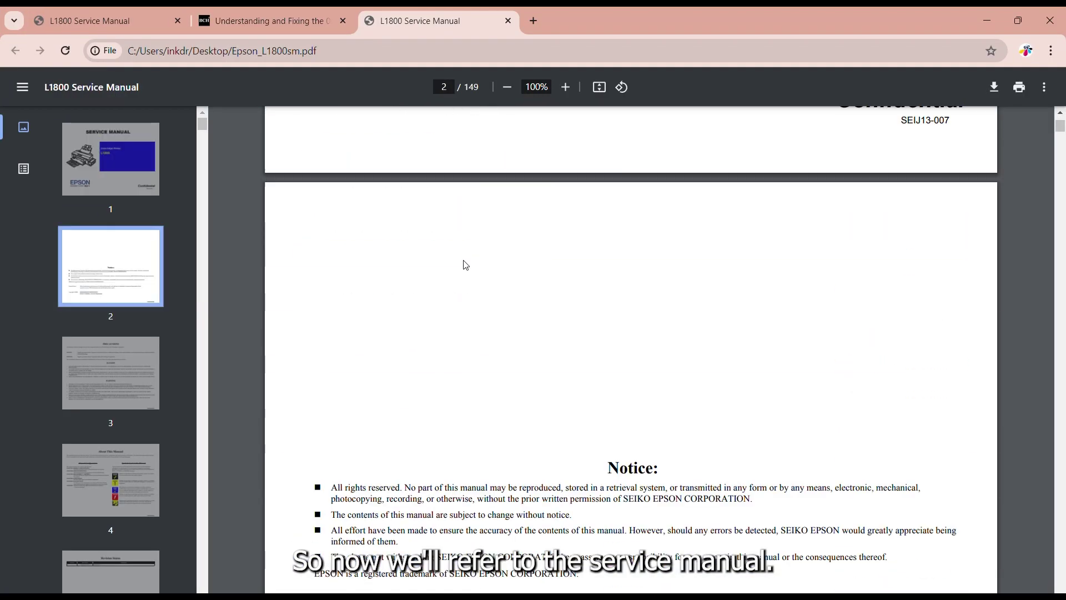
pyautogui.scroll(-18, 465, 265)
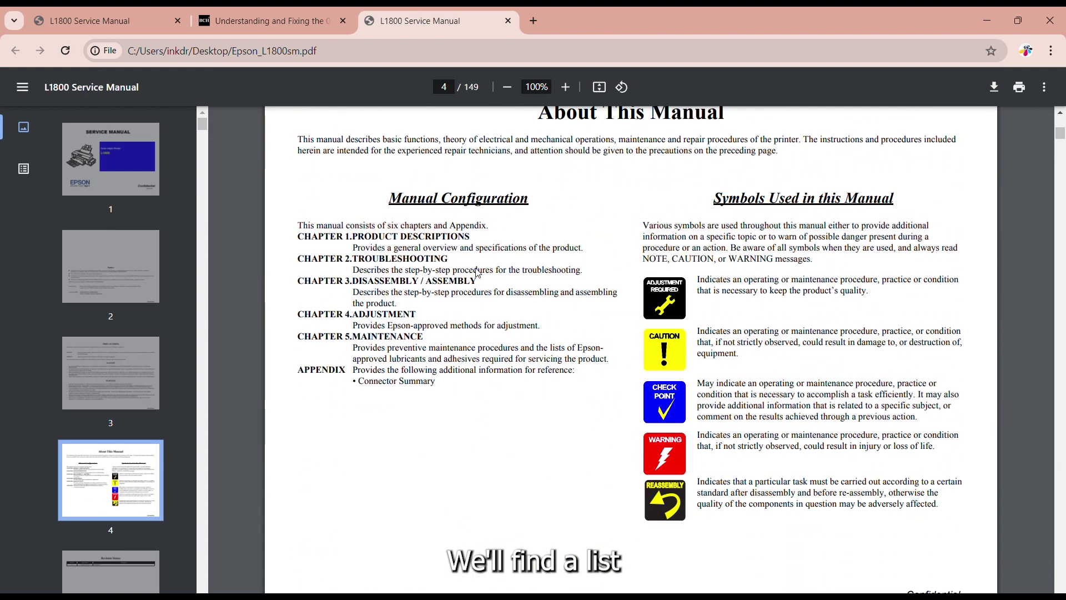
pyautogui.scroll(-15, 479, 272)
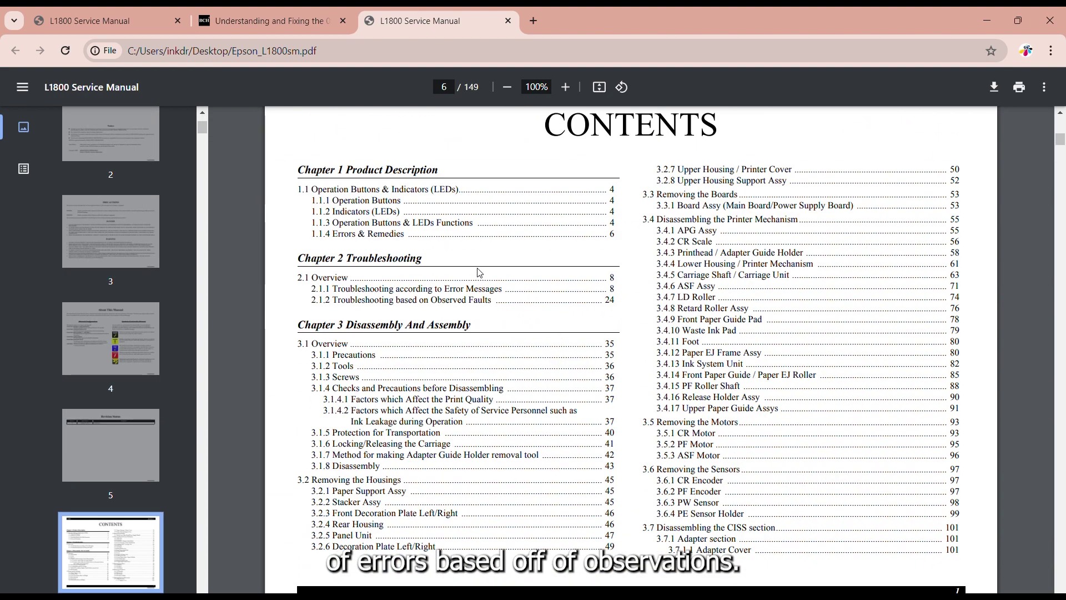
pyautogui.scroll(-3, 480, 273)
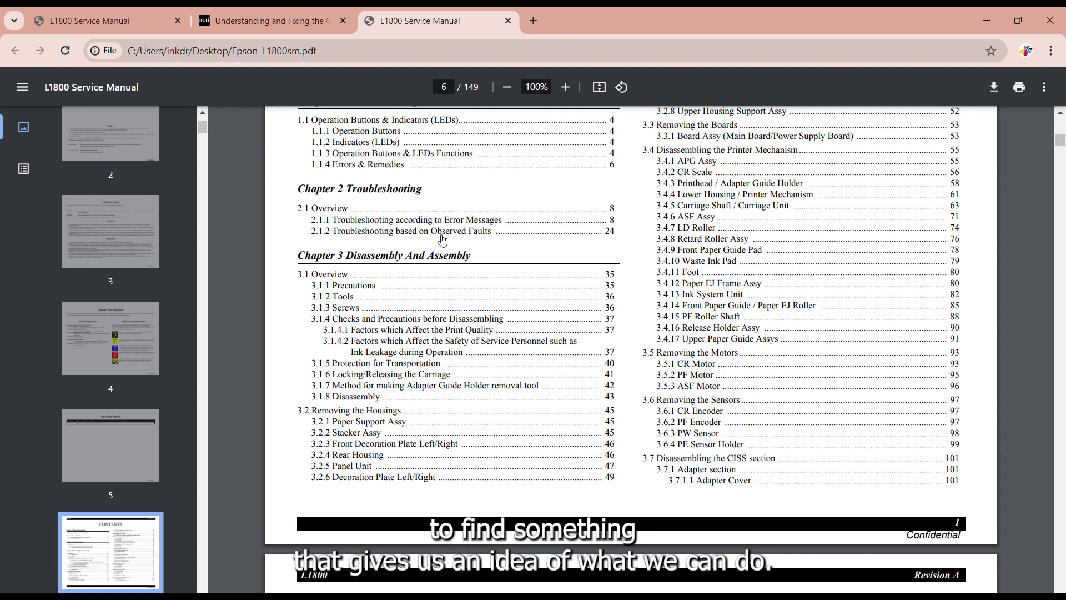
pyautogui.click(443, 239)
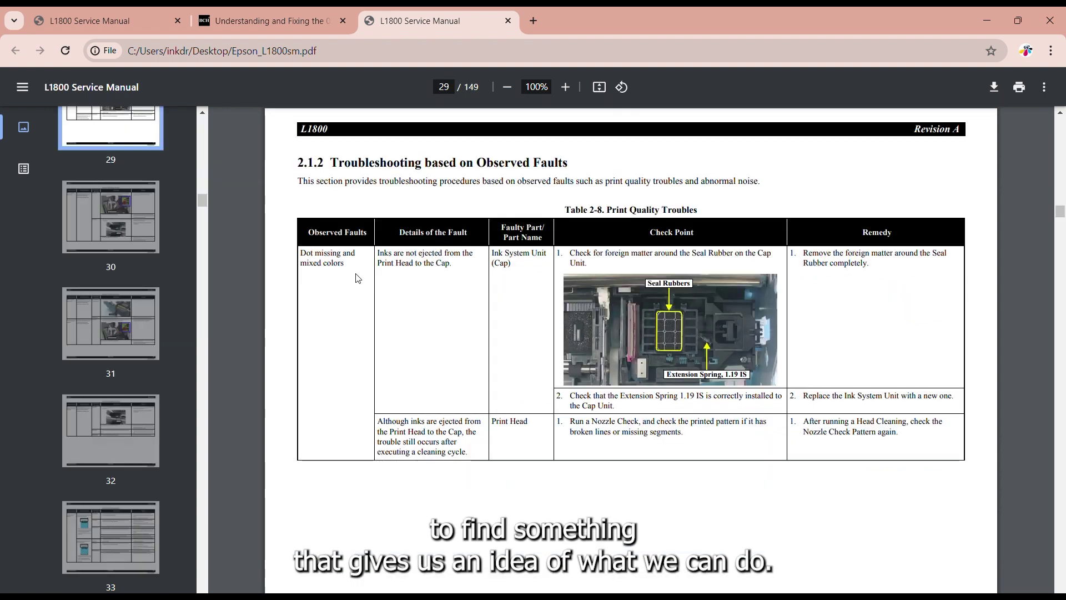
pyautogui.scroll(-1, 406, 281)
pyautogui.scroll(-3, 406, 281)
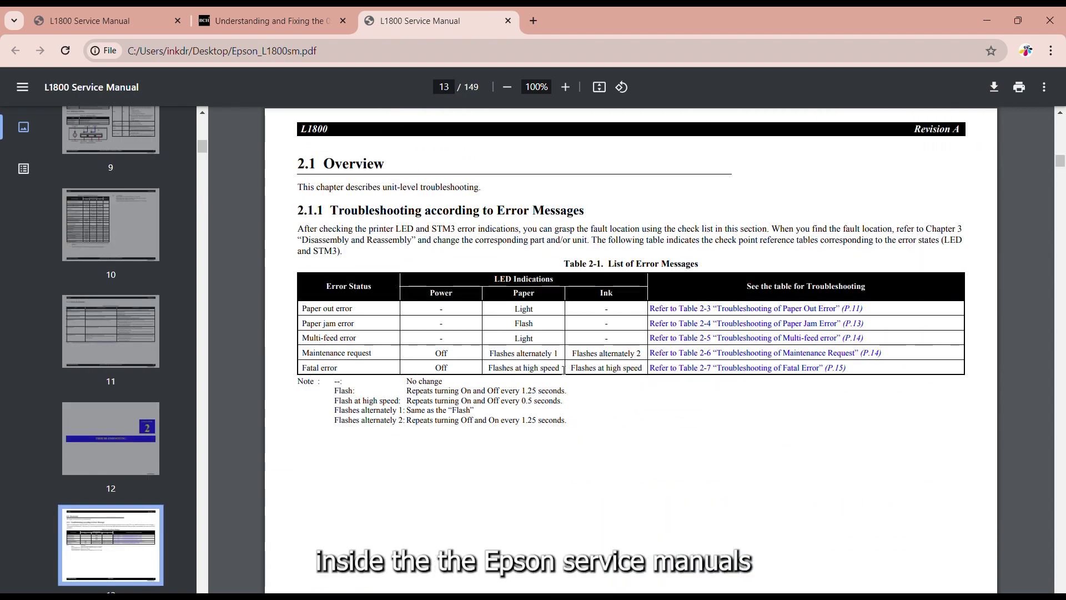
# Jump to Table 2-7 and read the fatal error troubleshooting pages 20–23
pyautogui.click(751, 368)
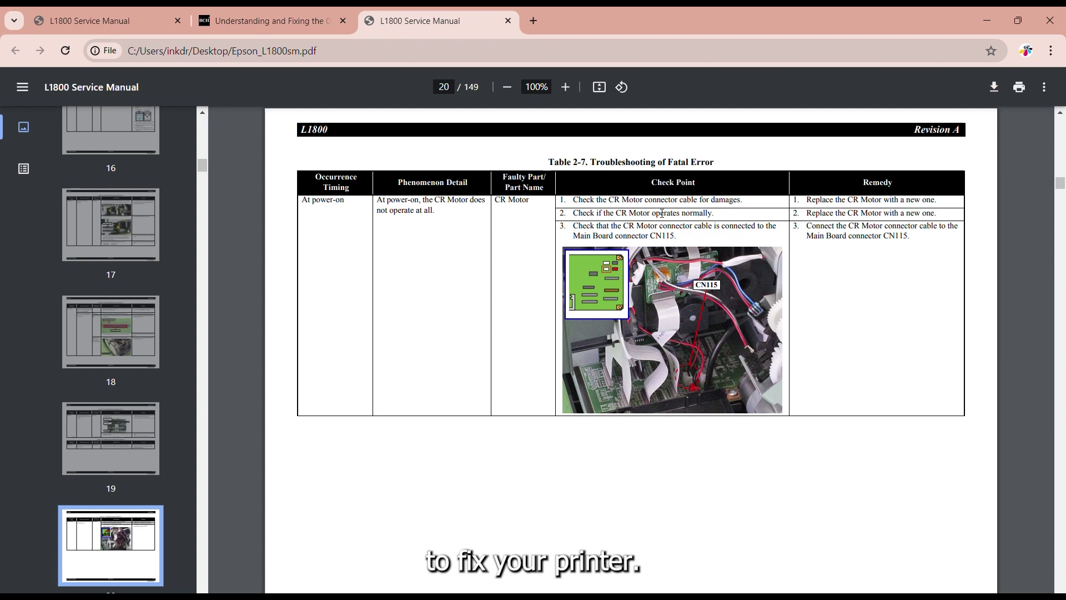
pyautogui.scroll(-8, 476, 285)
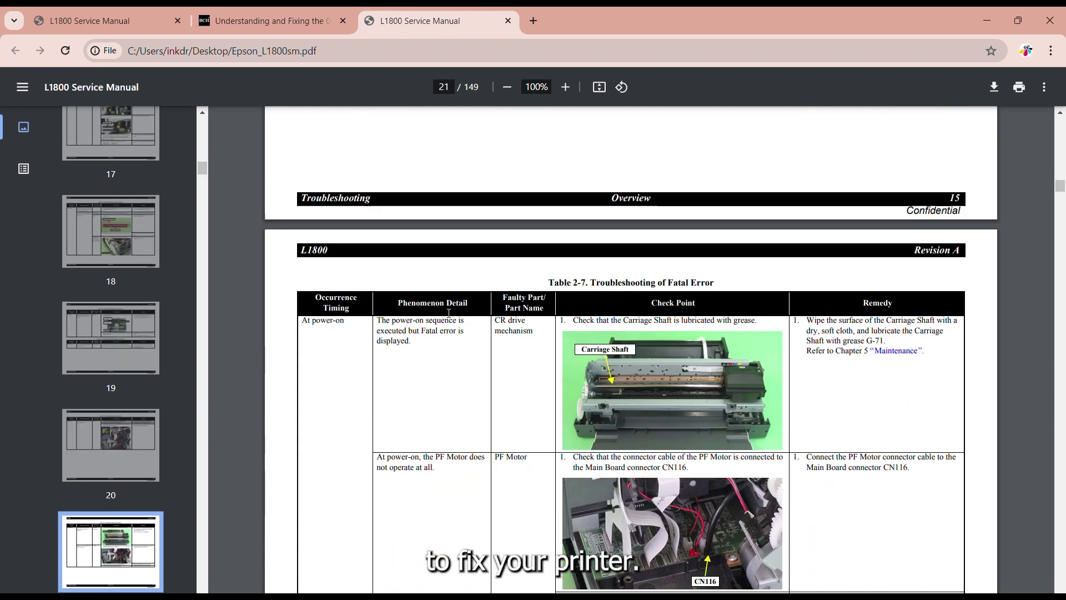
pyautogui.scroll(-1, 449, 313)
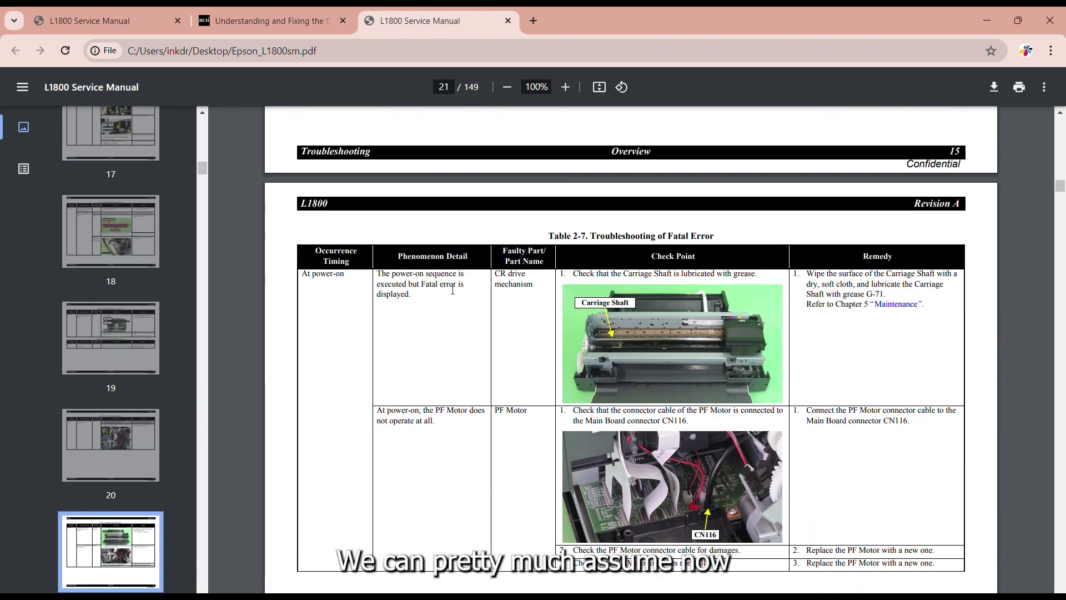
pyautogui.scroll(-3, 308, 371)
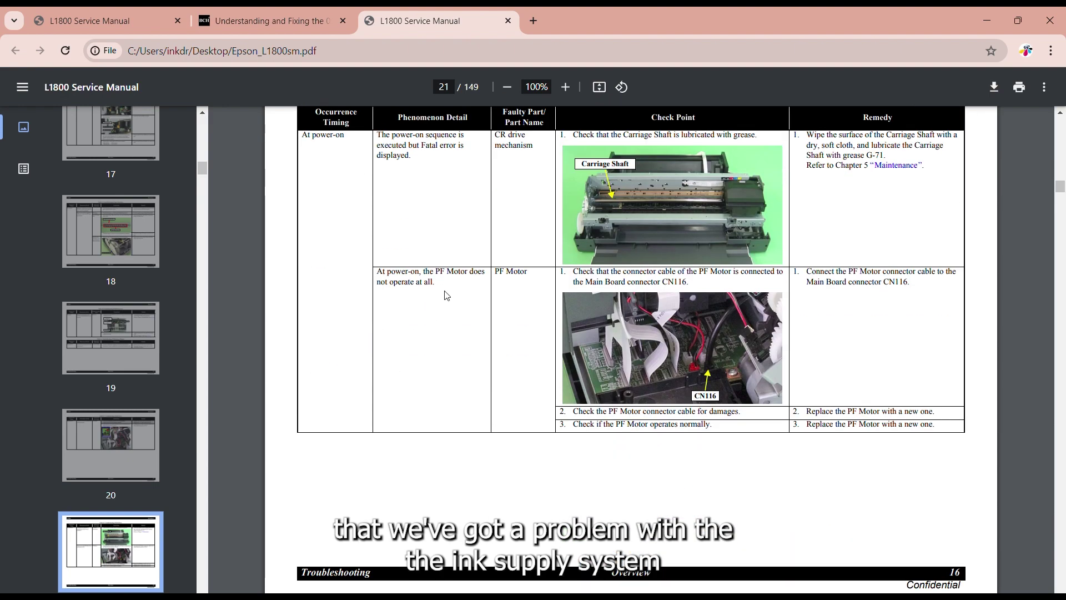
pyautogui.scroll(-1, 444, 293)
pyautogui.scroll(-9, 444, 293)
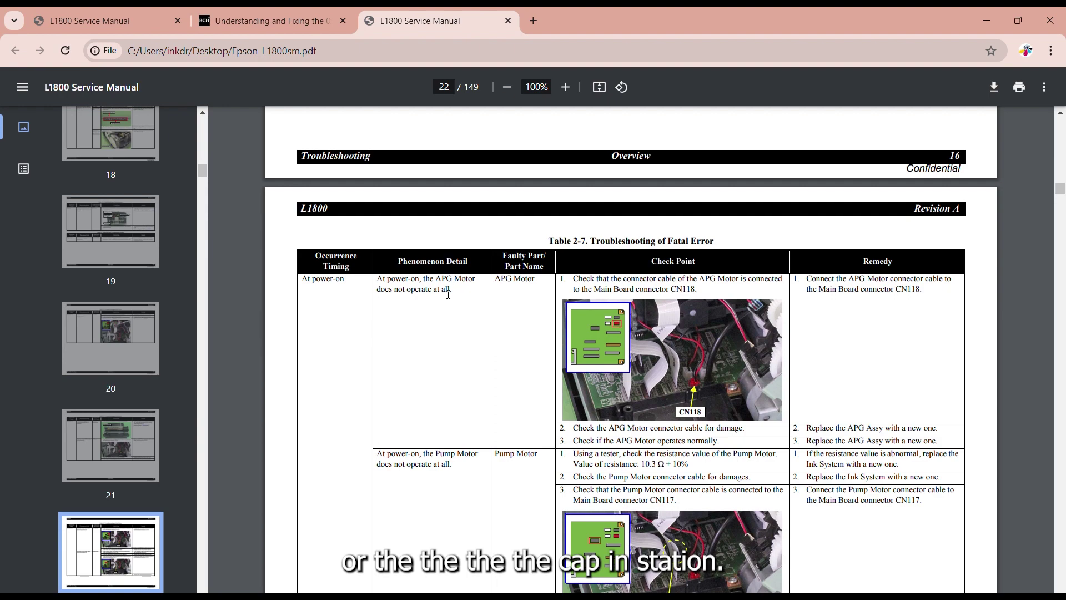
pyautogui.scroll(-3, 411, 335)
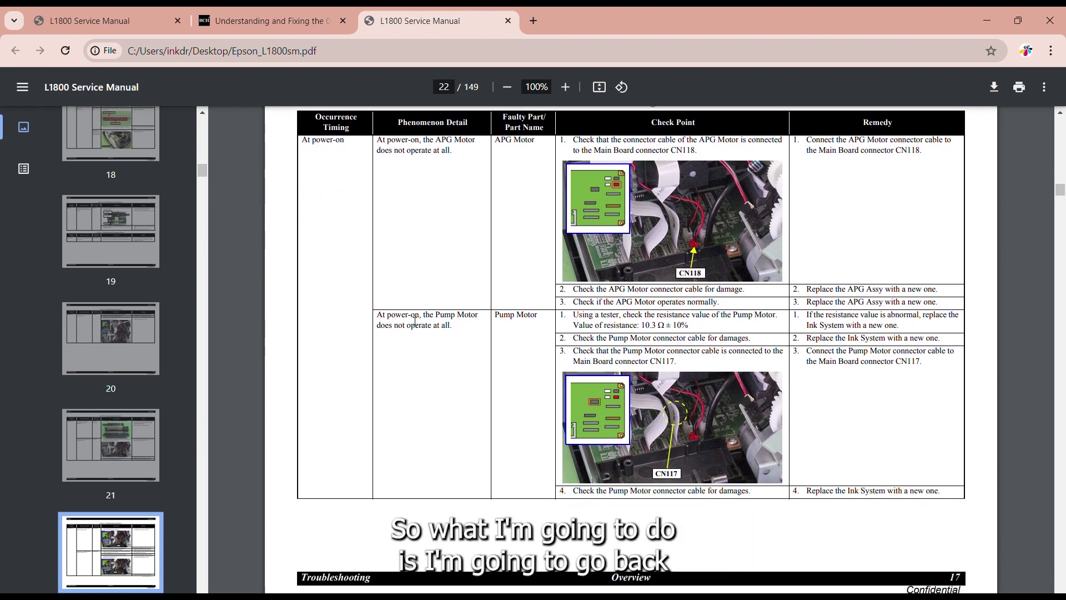
pyautogui.scroll(-10, 414, 333)
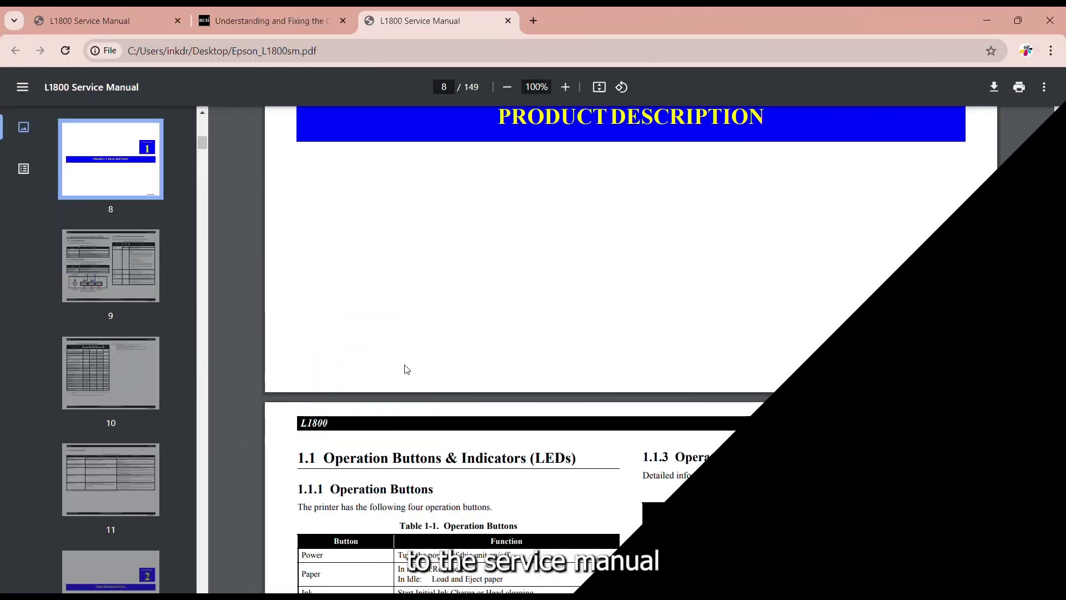
# Return to the manual's Contents on page 6
pyautogui.scroll(10, 407, 370)
pyautogui.scroll(7, 408, 372)
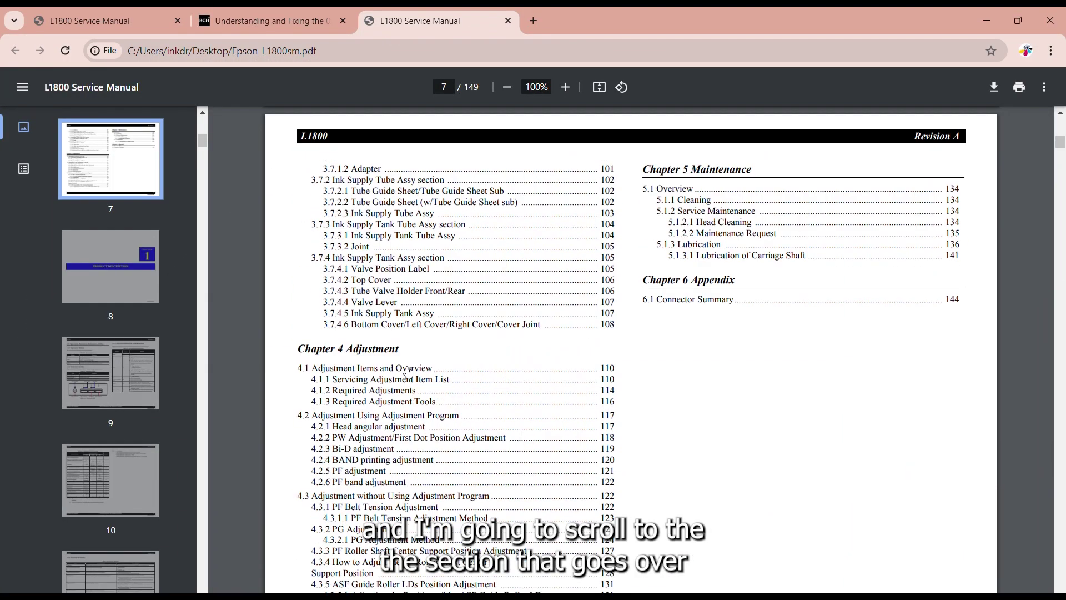
pyautogui.scroll(7, 698, 373)
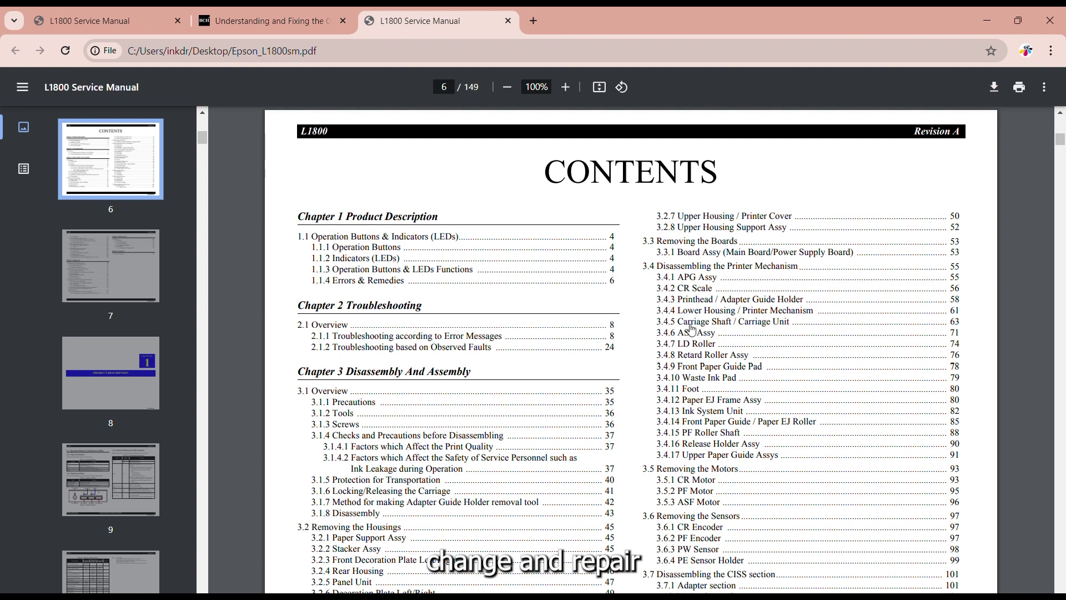
pyautogui.scroll(-2, 656, 283)
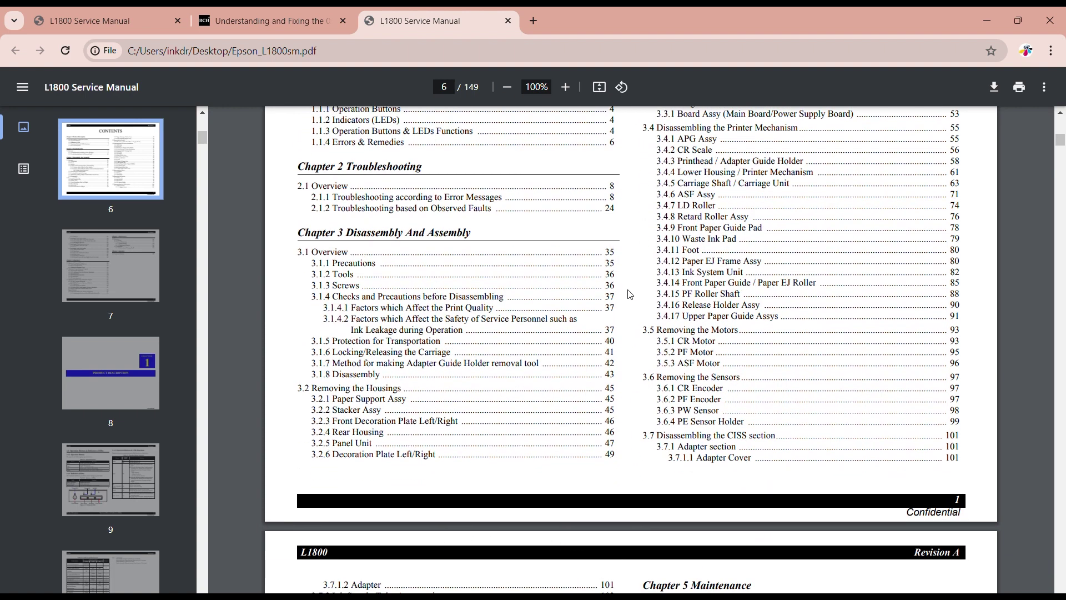
# Jump to section 3.4.13 Ink System Unit from the Contents page
pyautogui.click(698, 277)
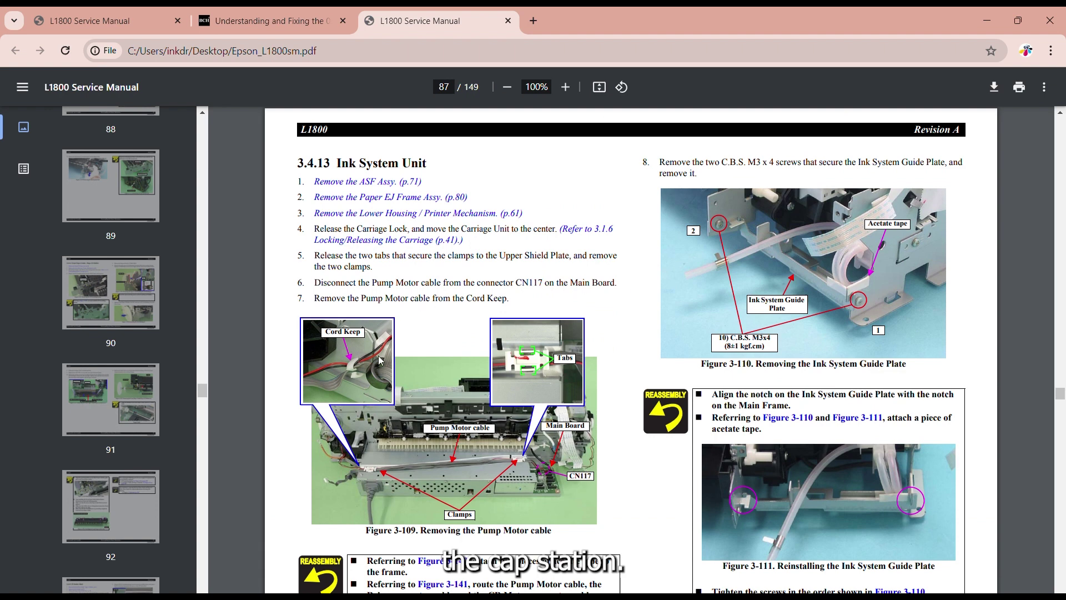